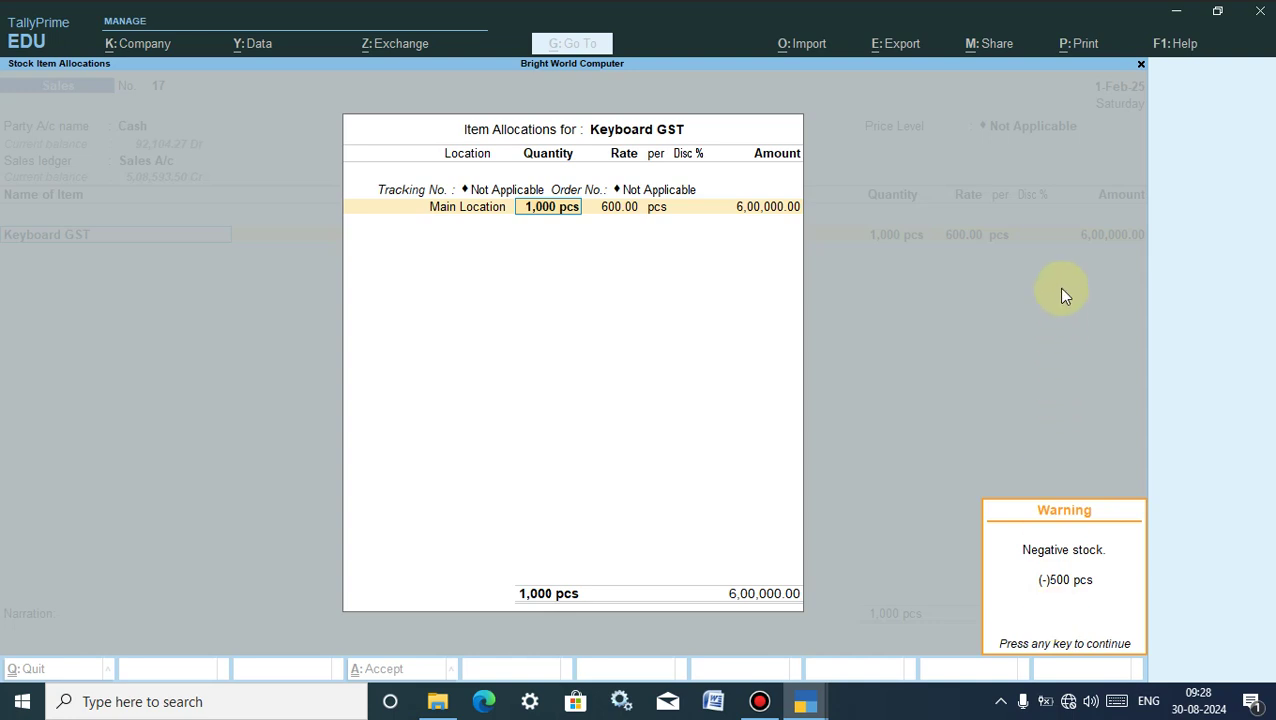
left_click(1172, 13)
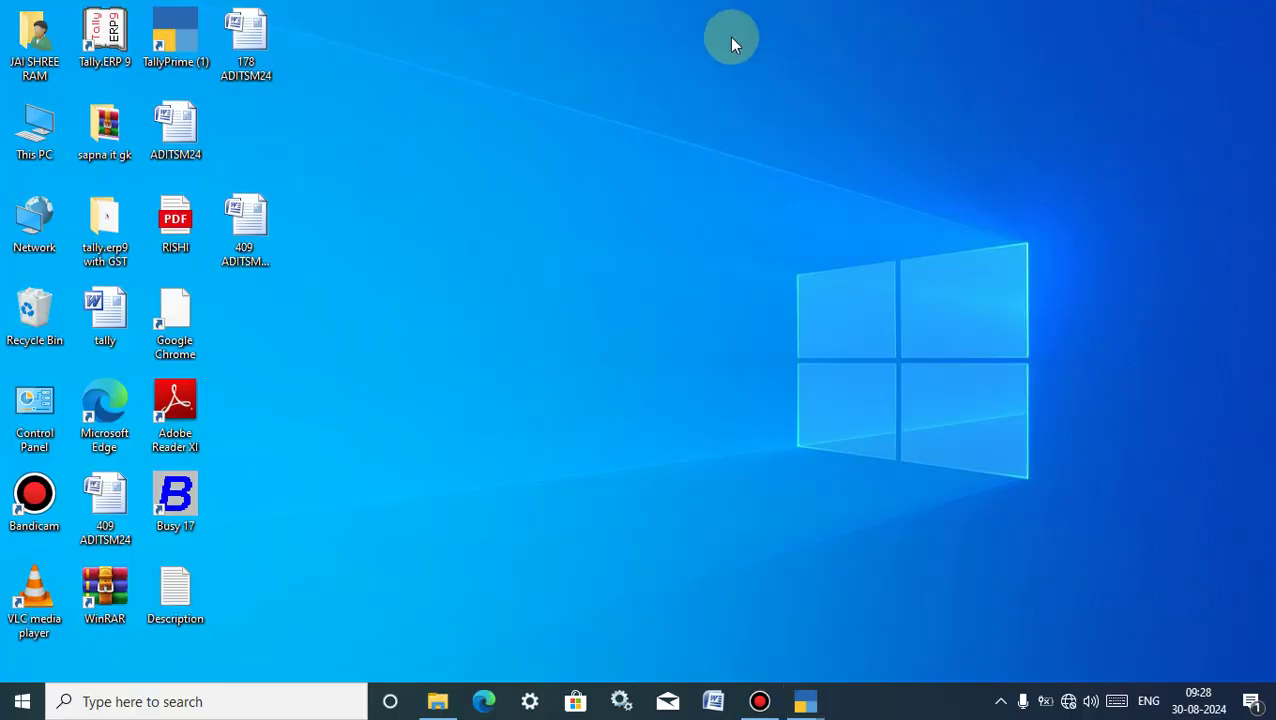
right_click(580, 30)
left_click(624, 85)
left_click(167, 78)
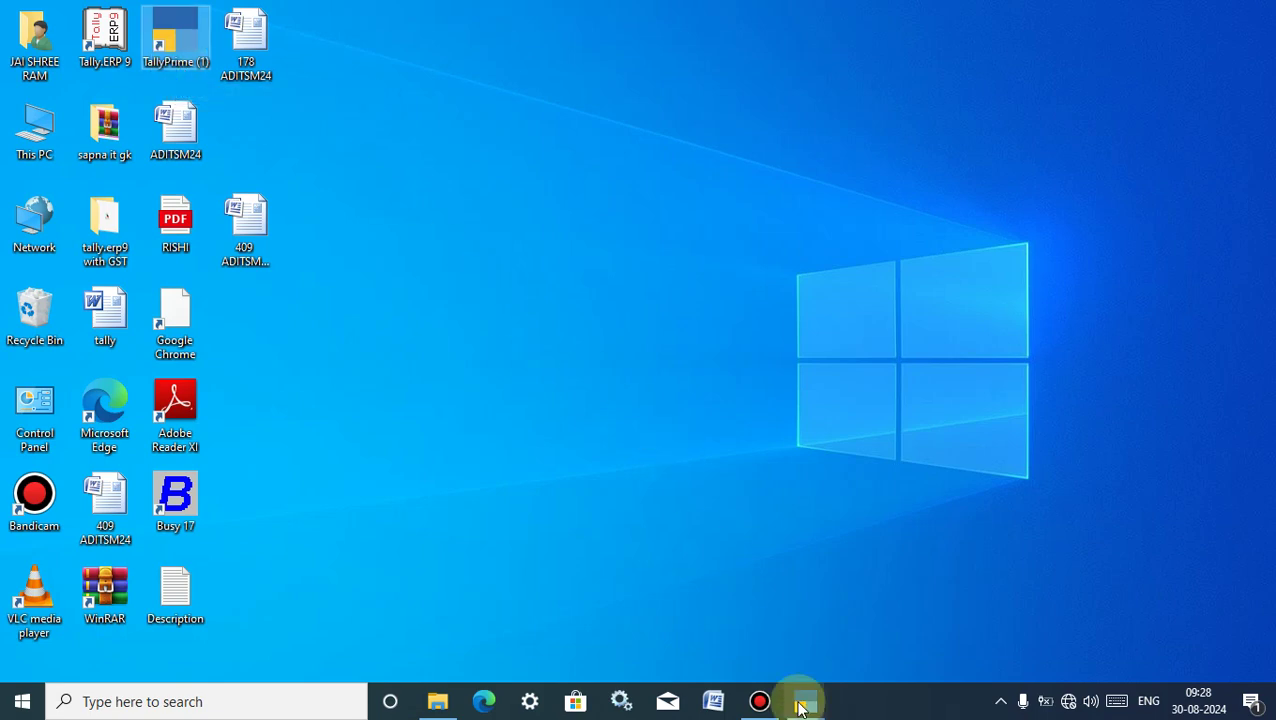
Switch to TallyPrime and start a new voucher of the Sales type.
left_click(803, 705)
left_click(695, 630)
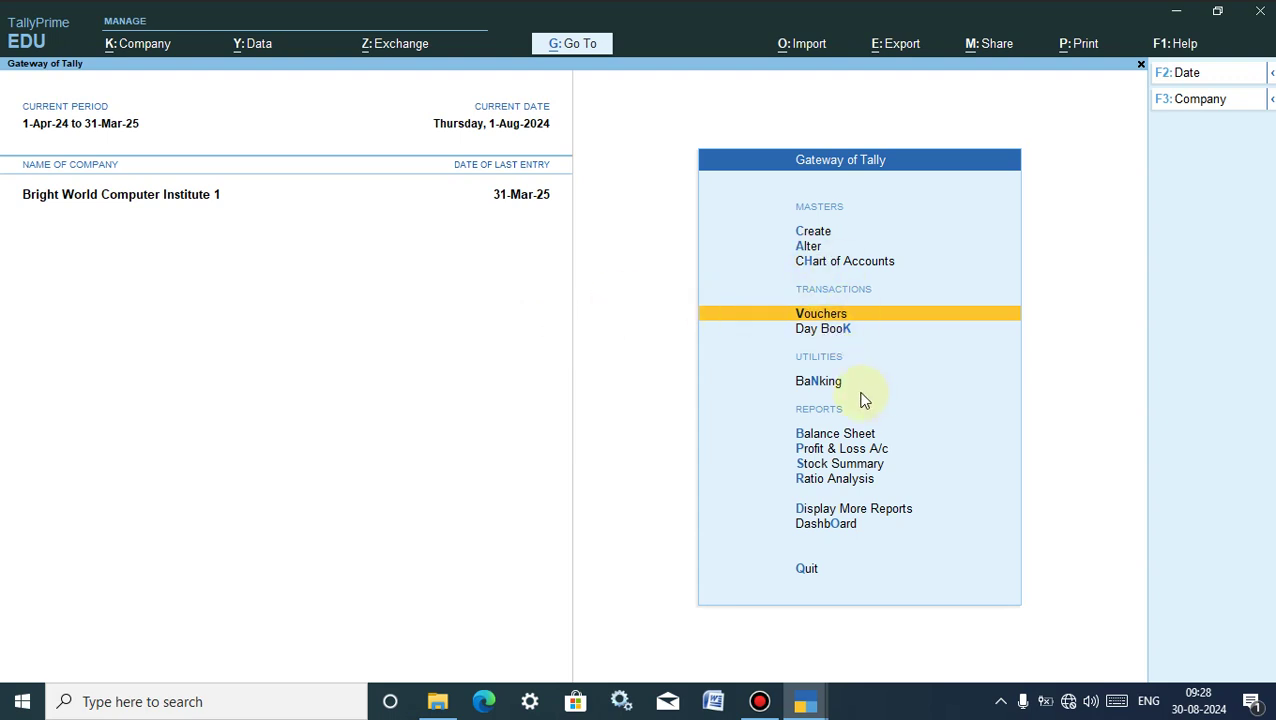
left_click(822, 314)
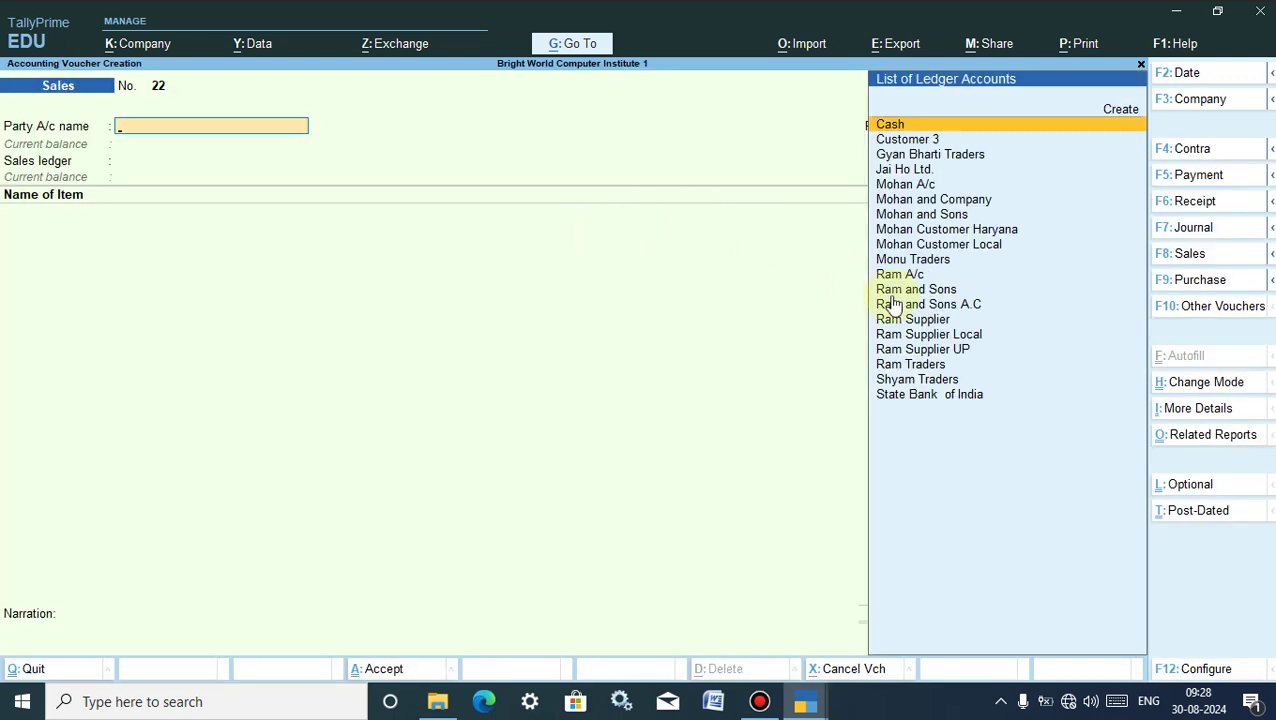
left_click(1181, 256)
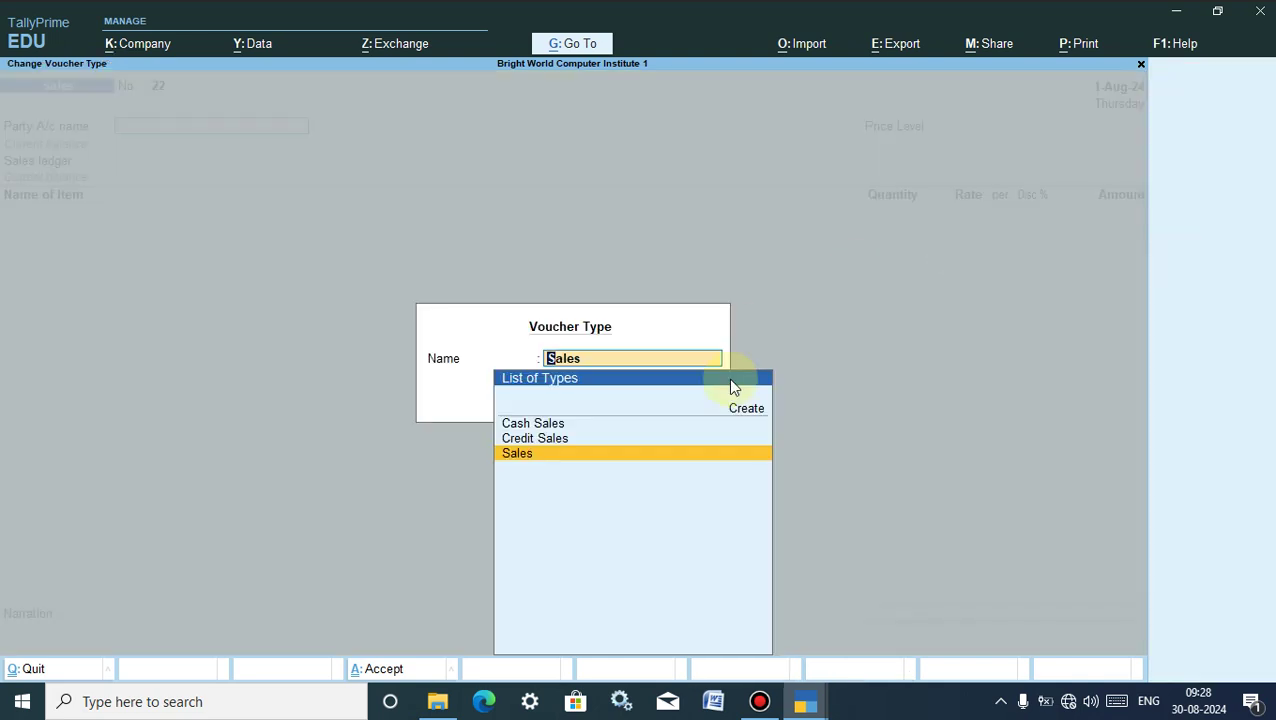
left_click(516, 455)
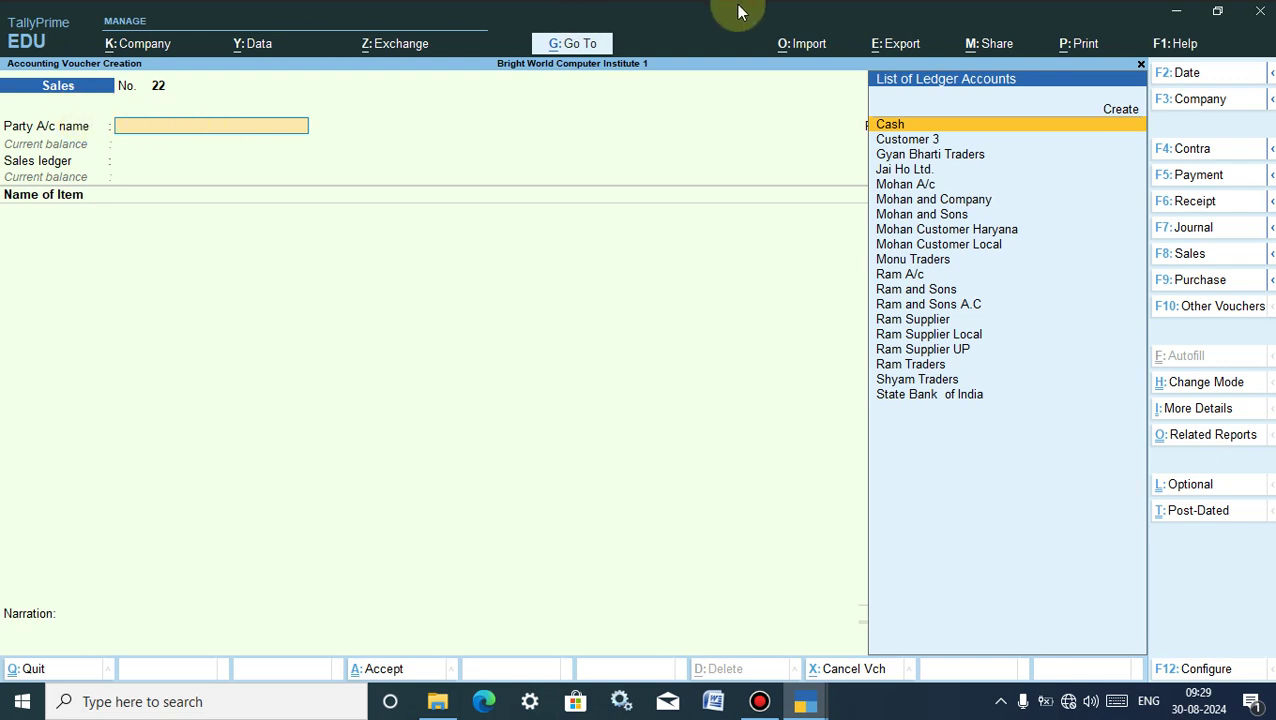
Fill the voucher header with Cash as party, default dispatch and party details, price level Not Applicable and sales ledger Sales.
key("Up")
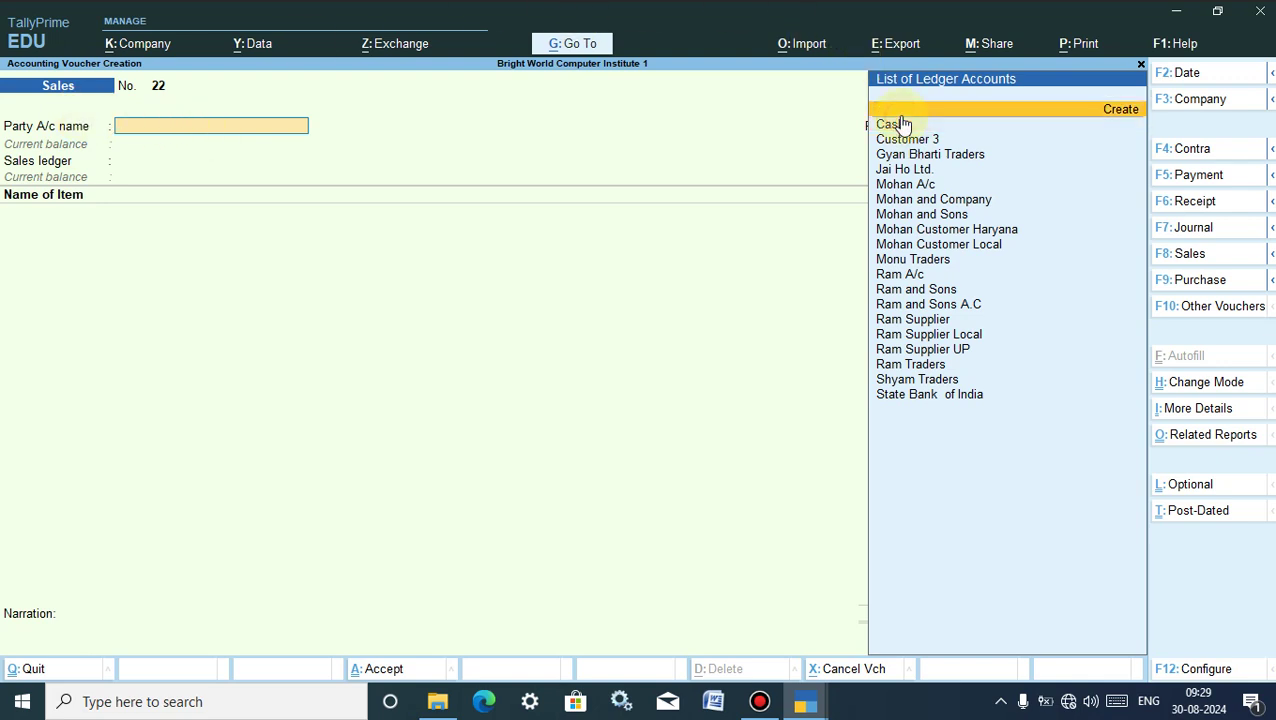
left_click(899, 125)
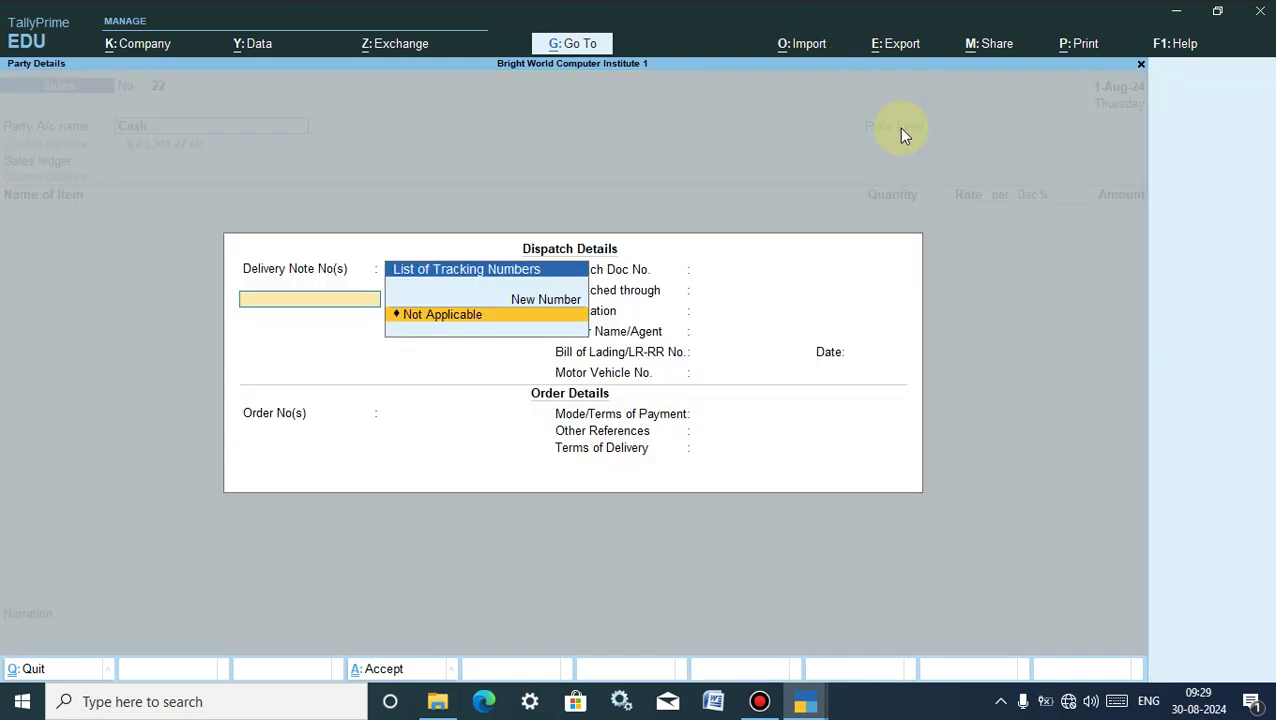
left_click(382, 672)
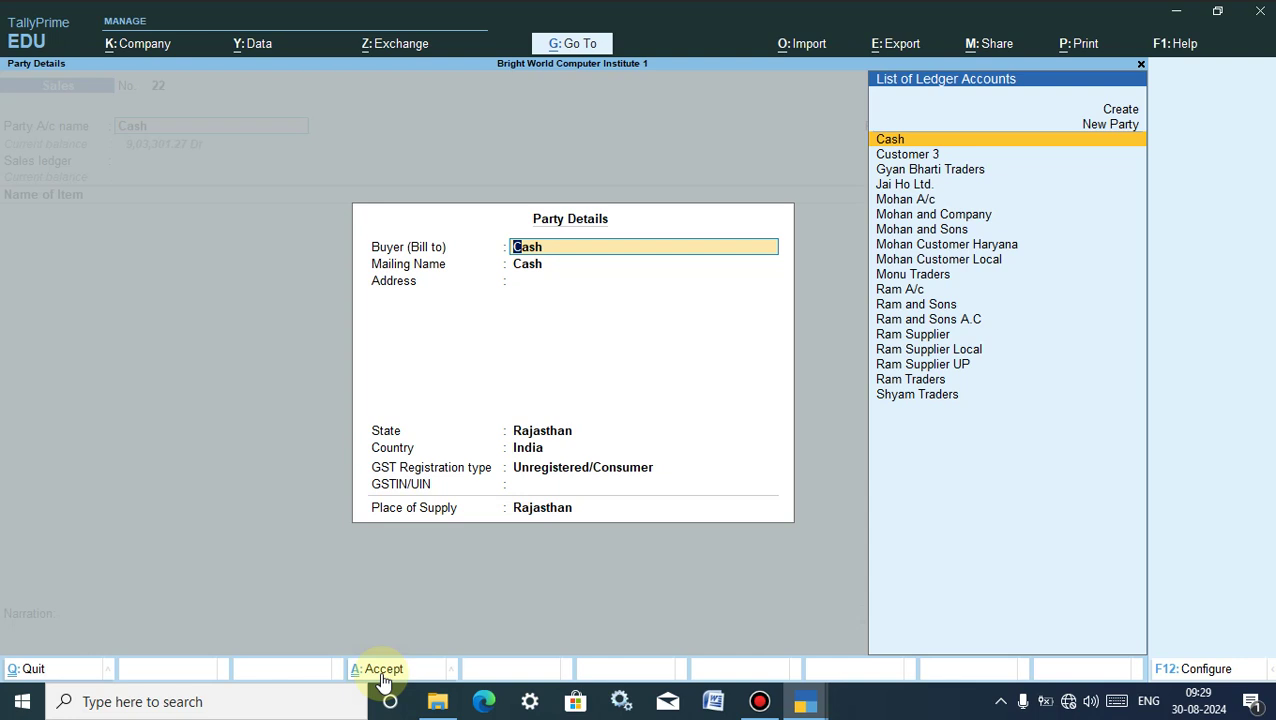
left_click(383, 677)
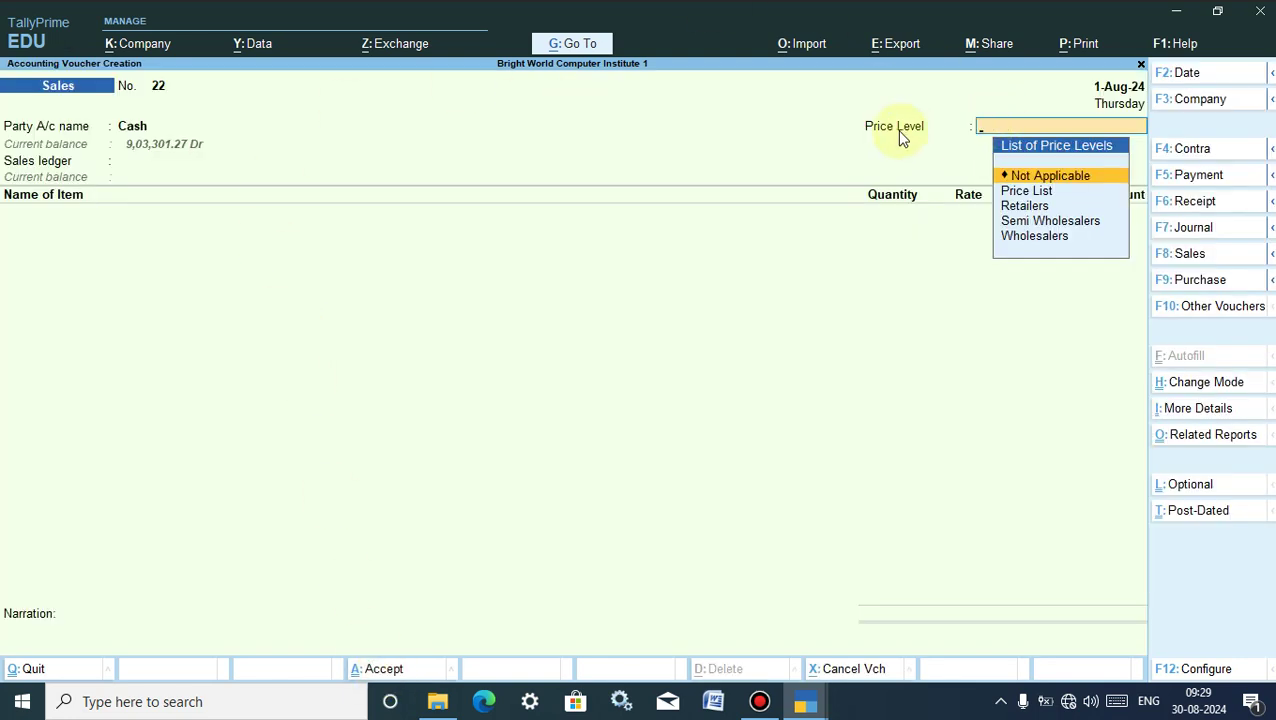
left_click(1025, 178)
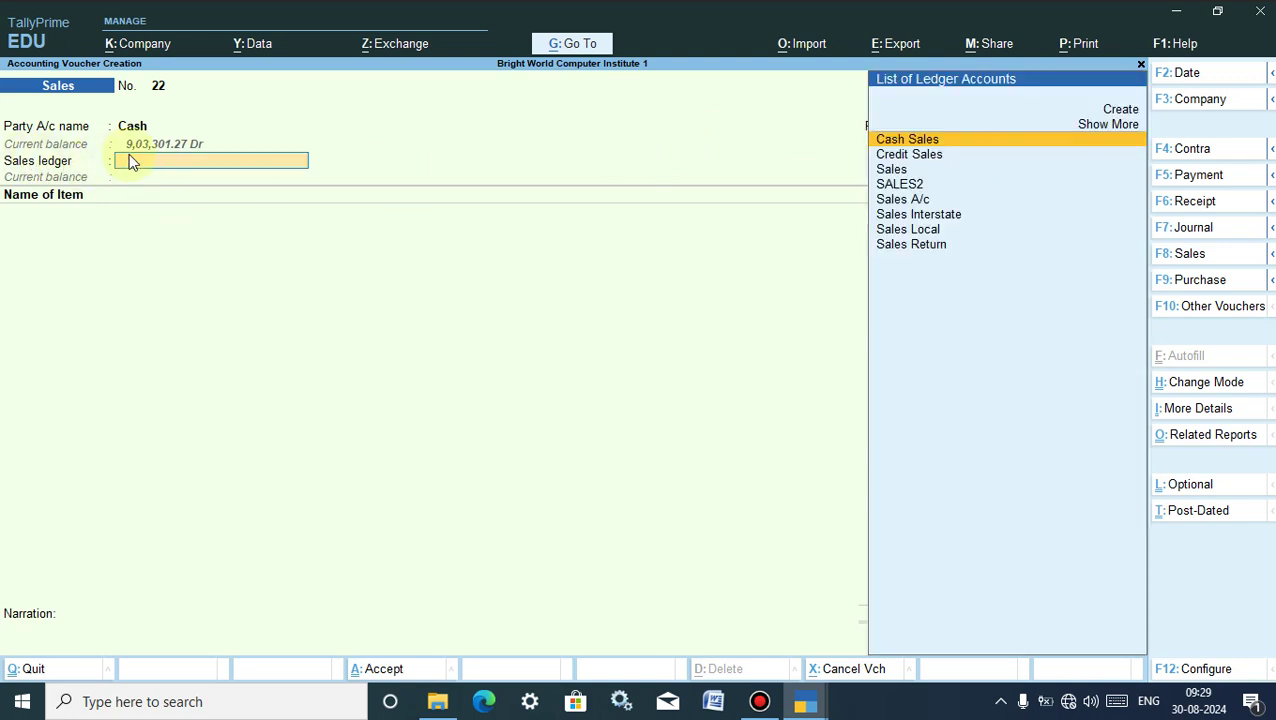
left_click(892, 169)
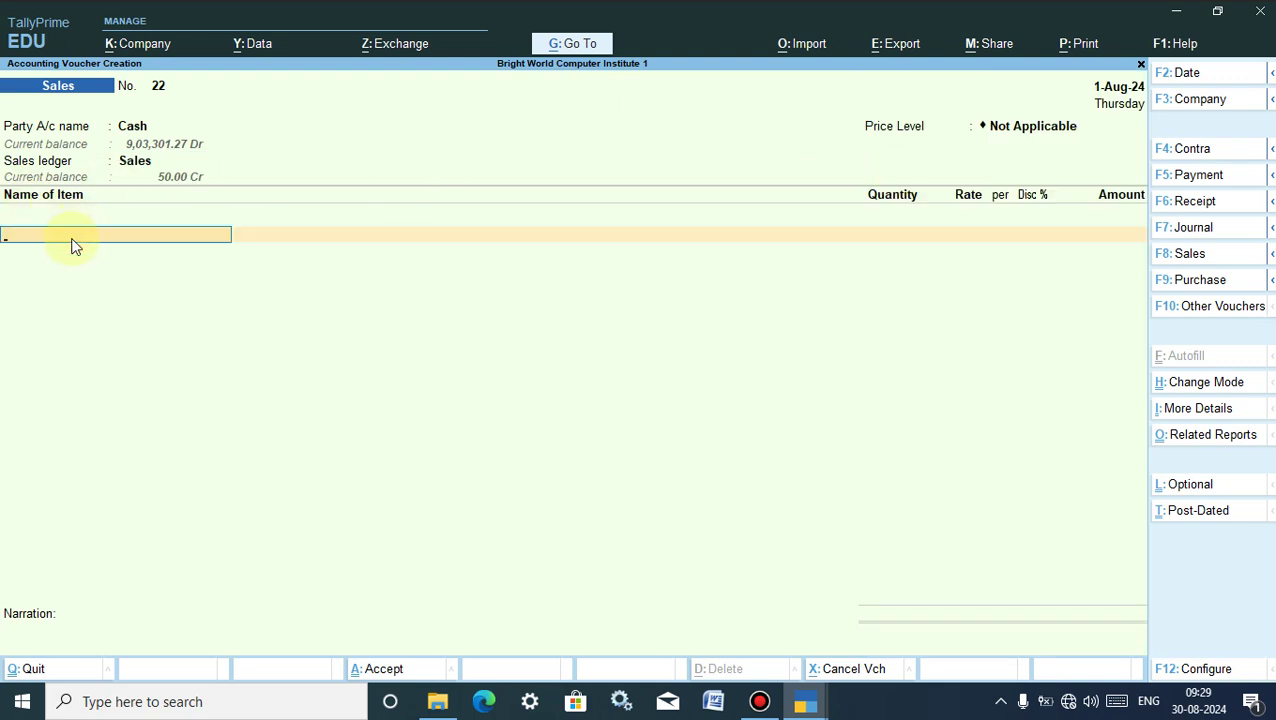
type("K")
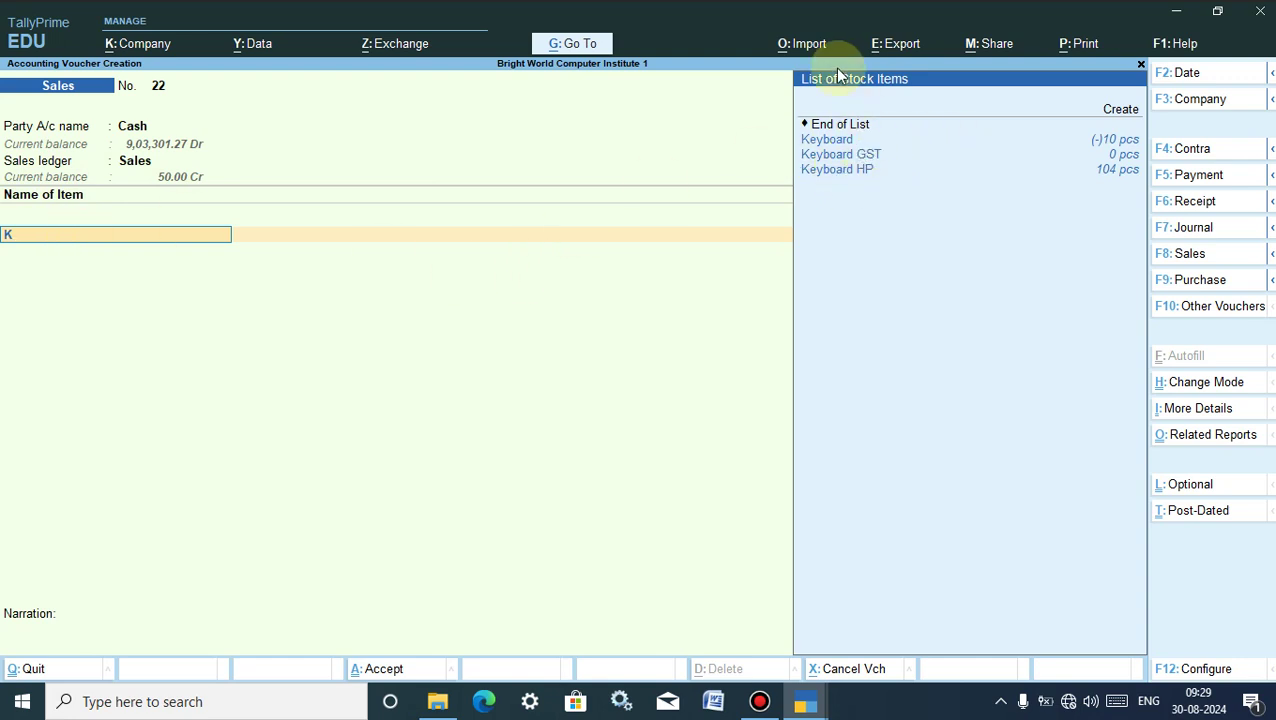
left_click(878, 156)
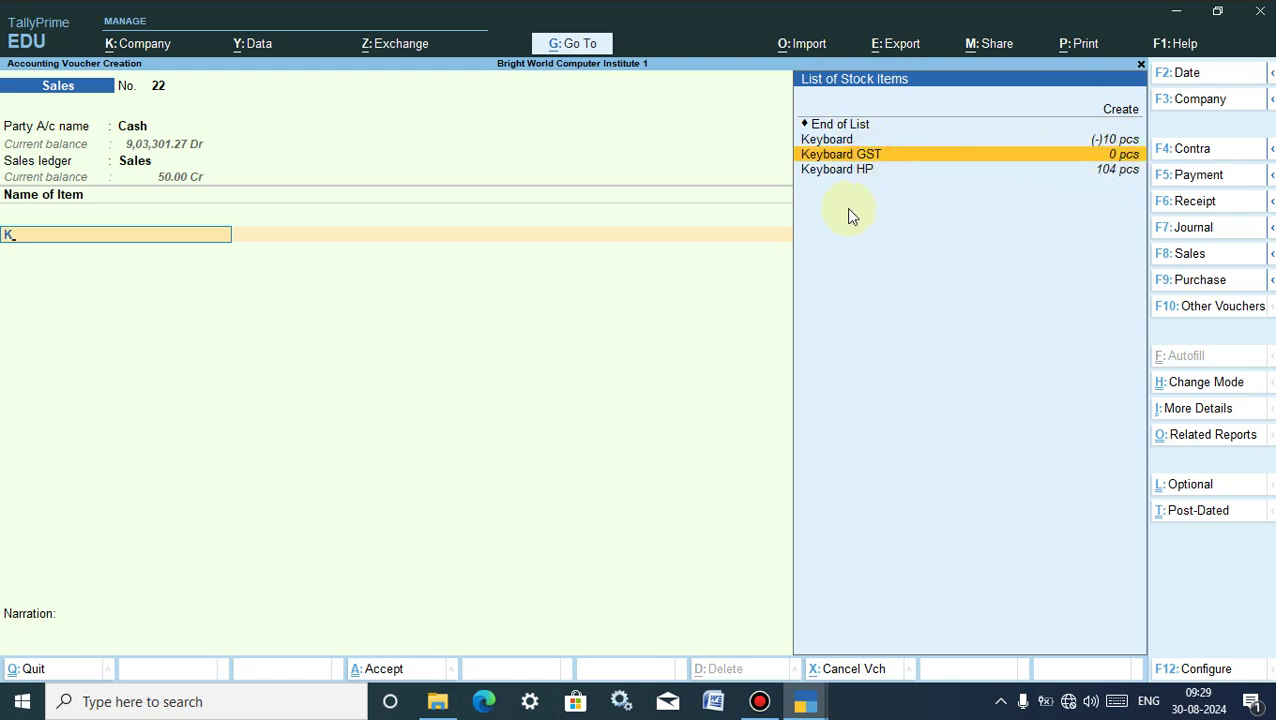
left_click(1105, 170)
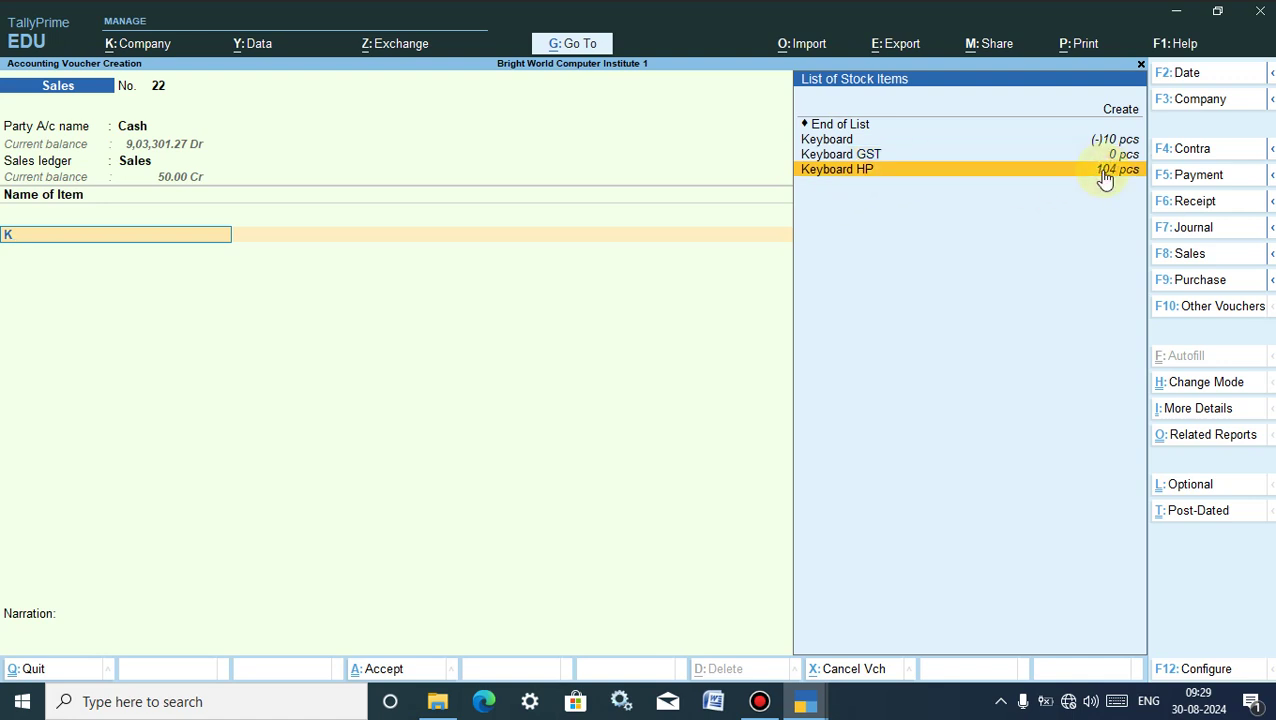
left_click(1105, 170)
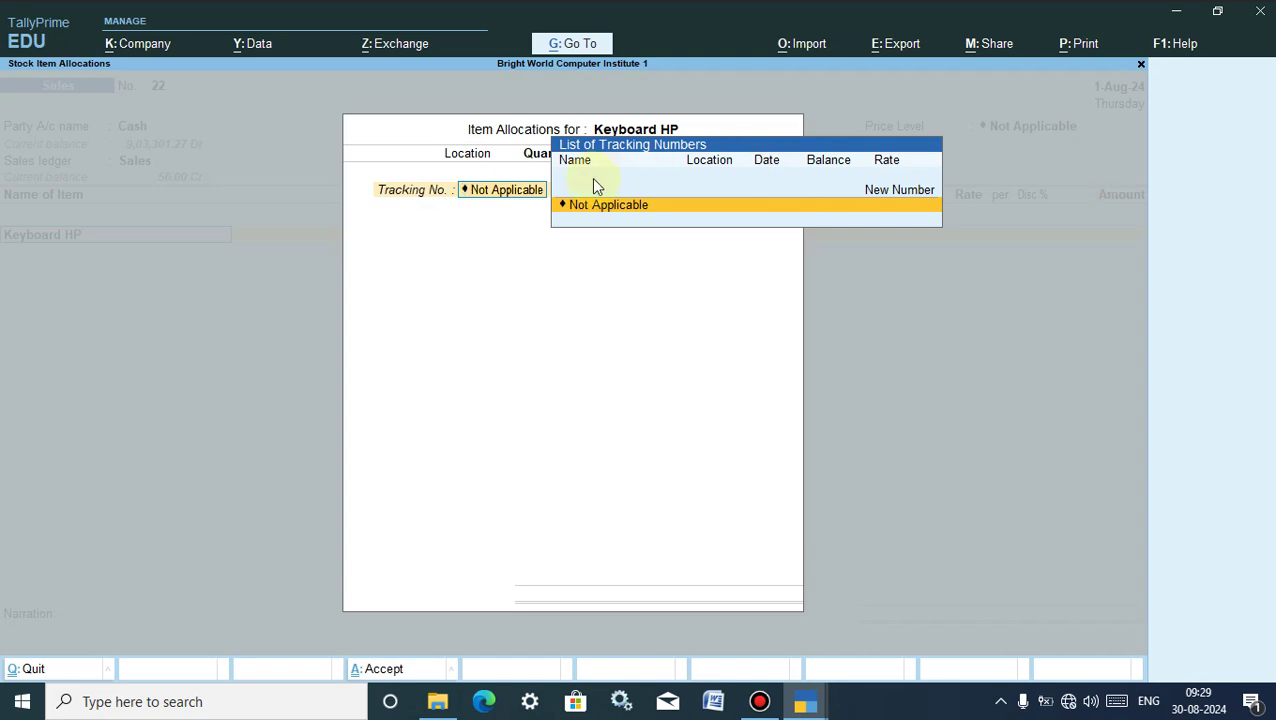
key("Escape")
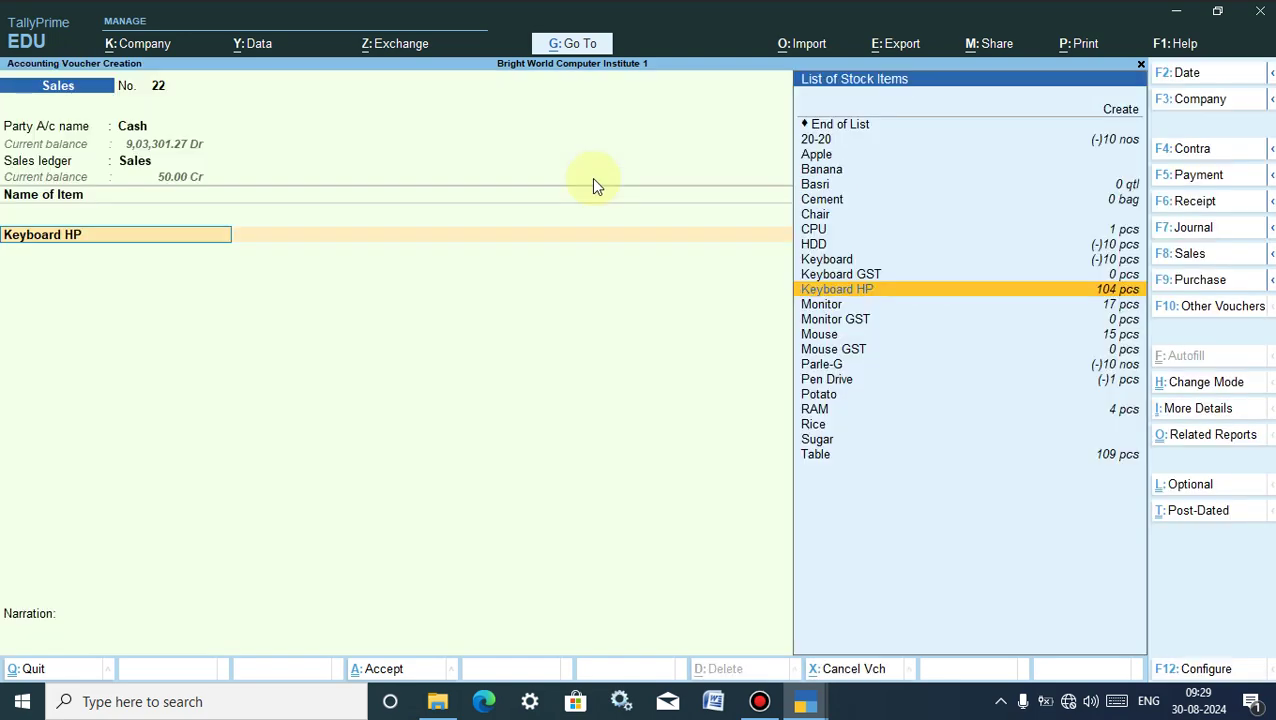
Add the stock item Keyboard GST with tracking number and order number both Not Applicable.
left_click(850, 274)
left_click(852, 276)
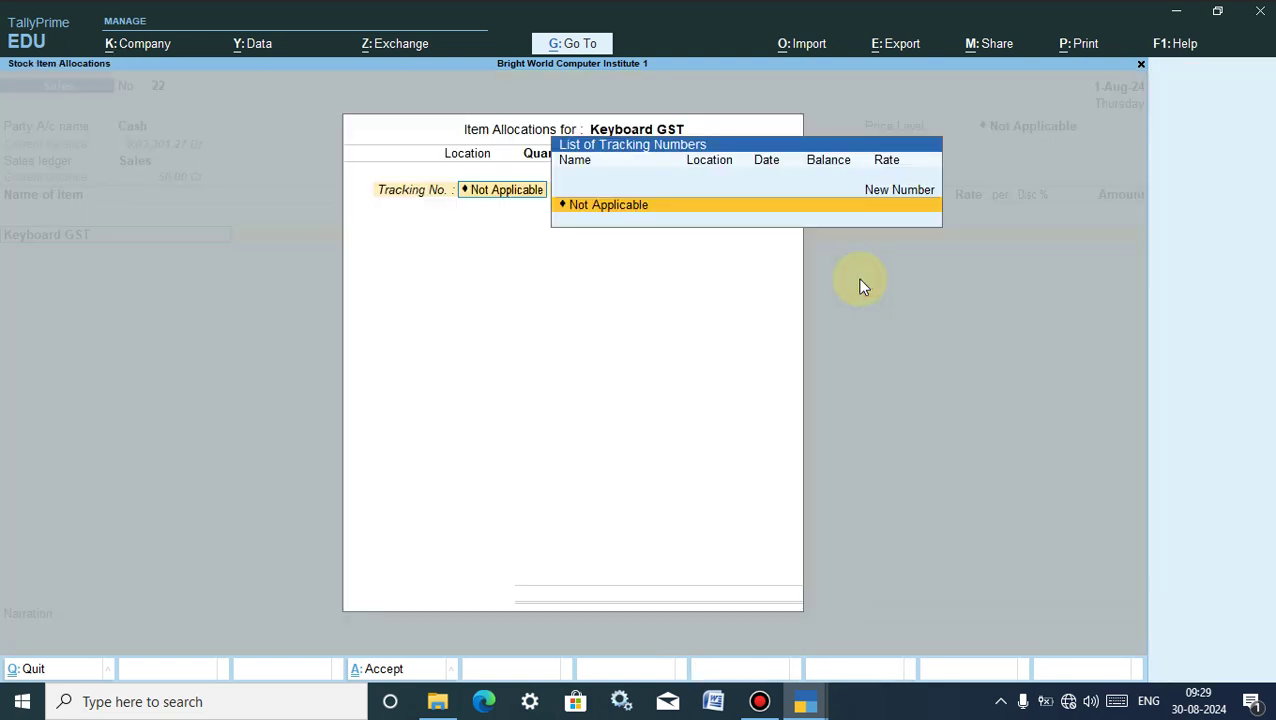
key("Return")
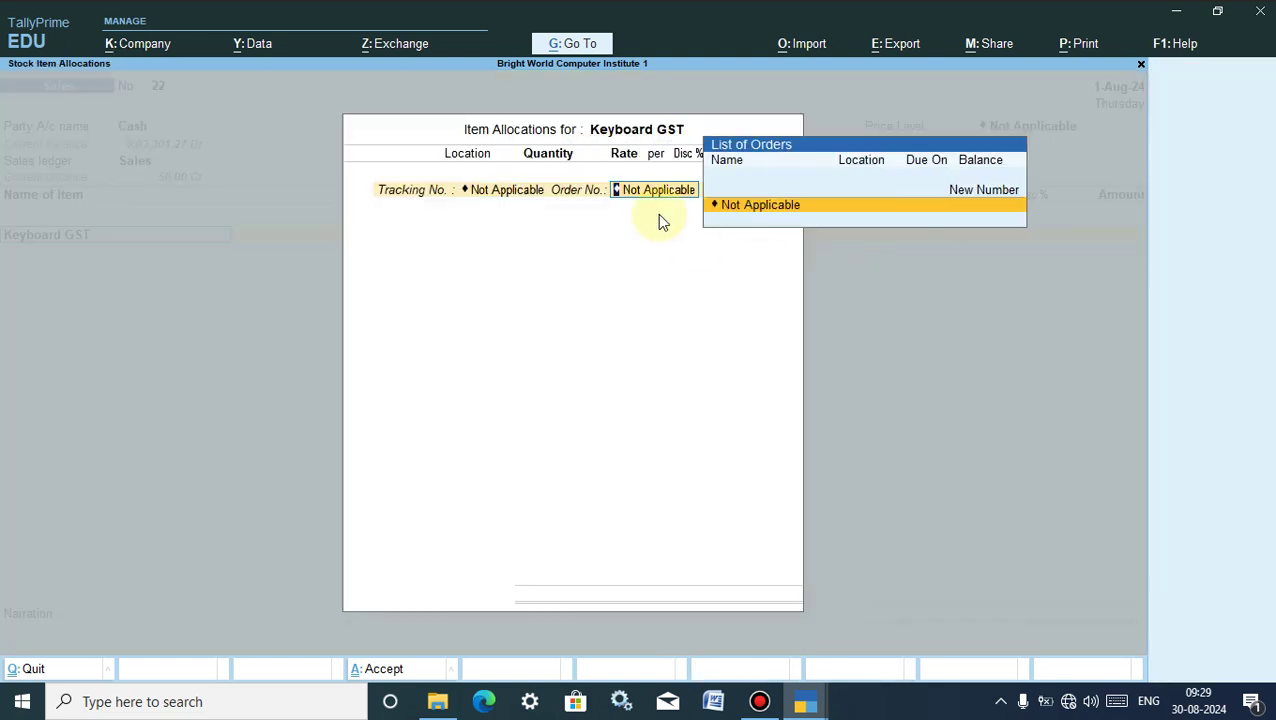
left_click(490, 190)
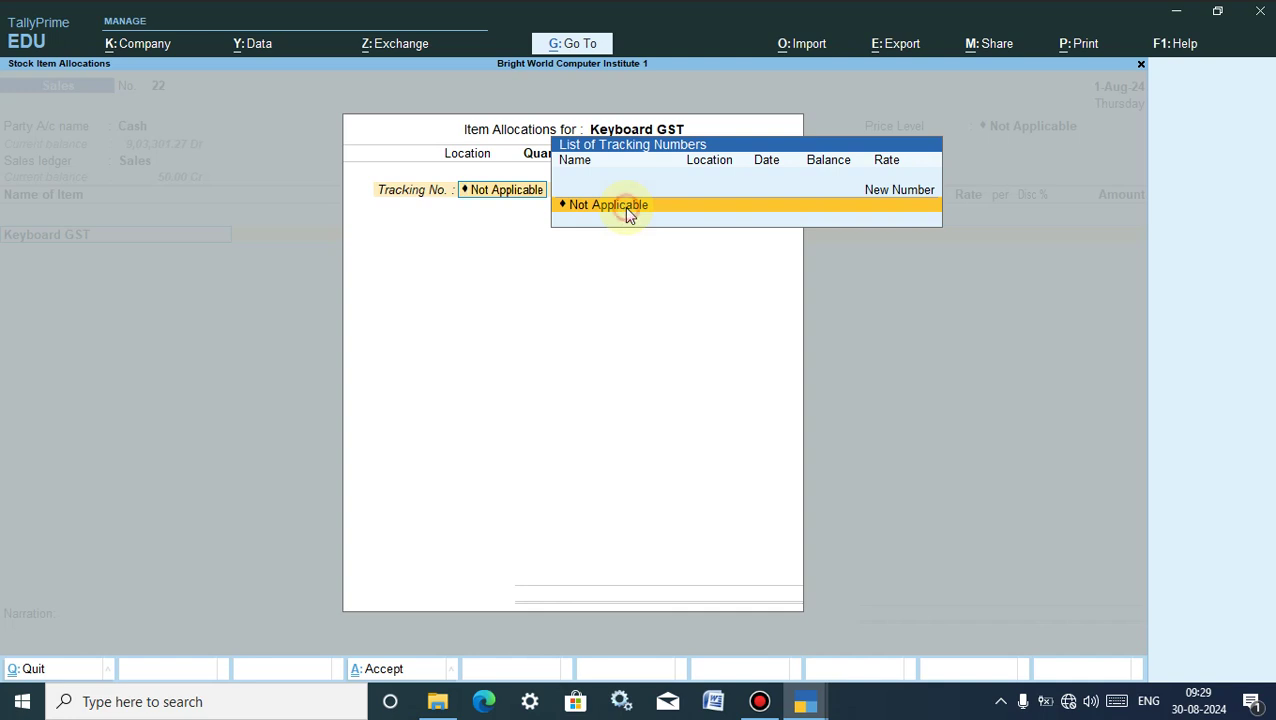
left_click(628, 213)
left_click(745, 210)
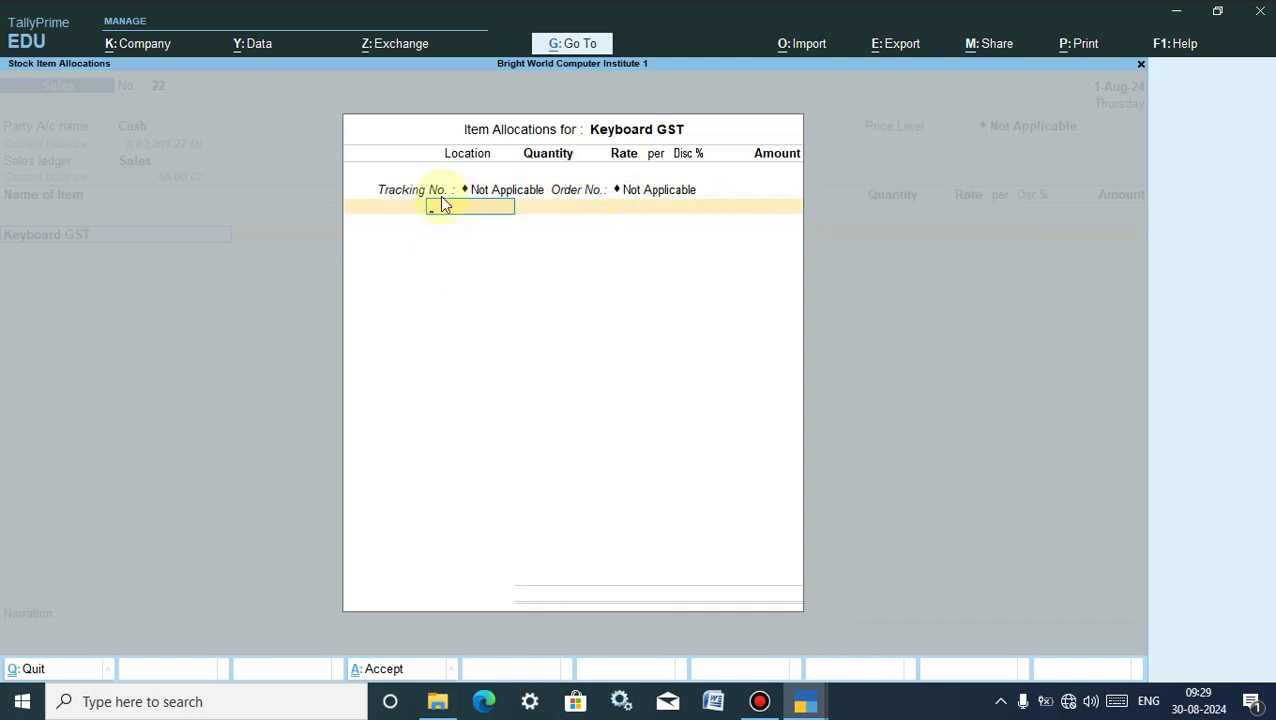
Allocate 1,000 pcs of Keyboard GST from Main Location at the default rate, and return to the item name.
type("M")
key("Return")
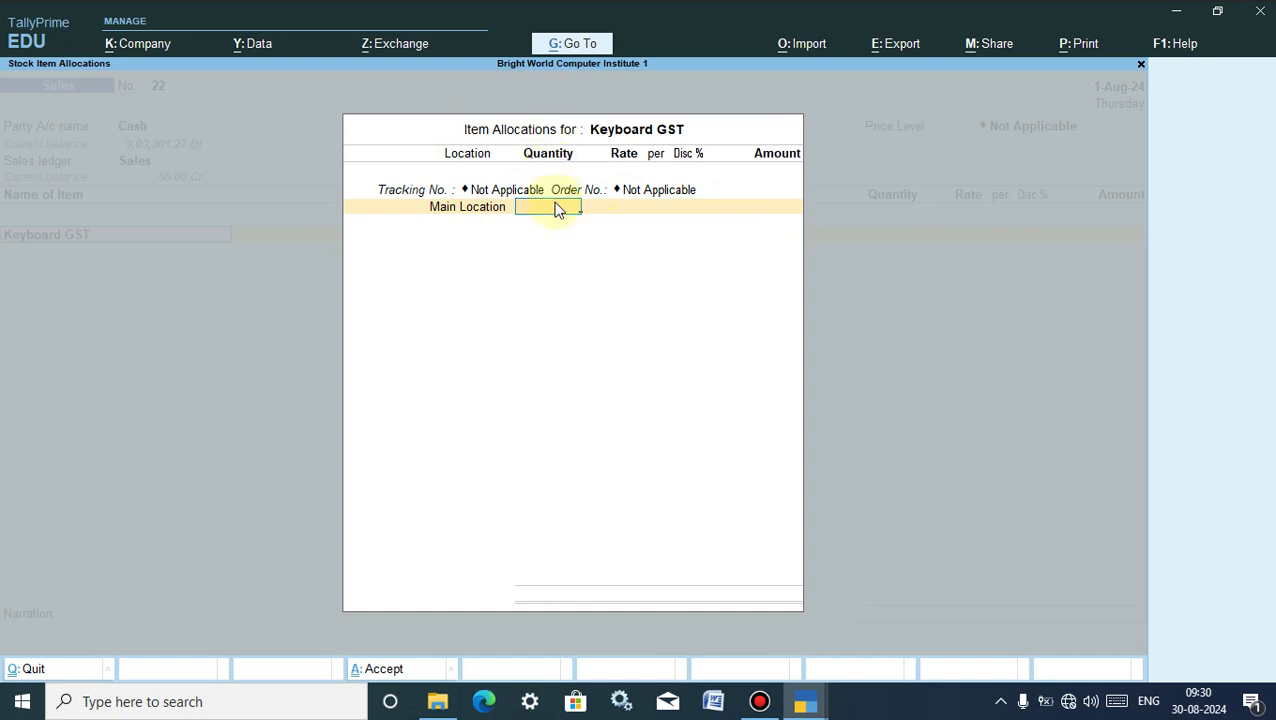
type("000")
key("Return")
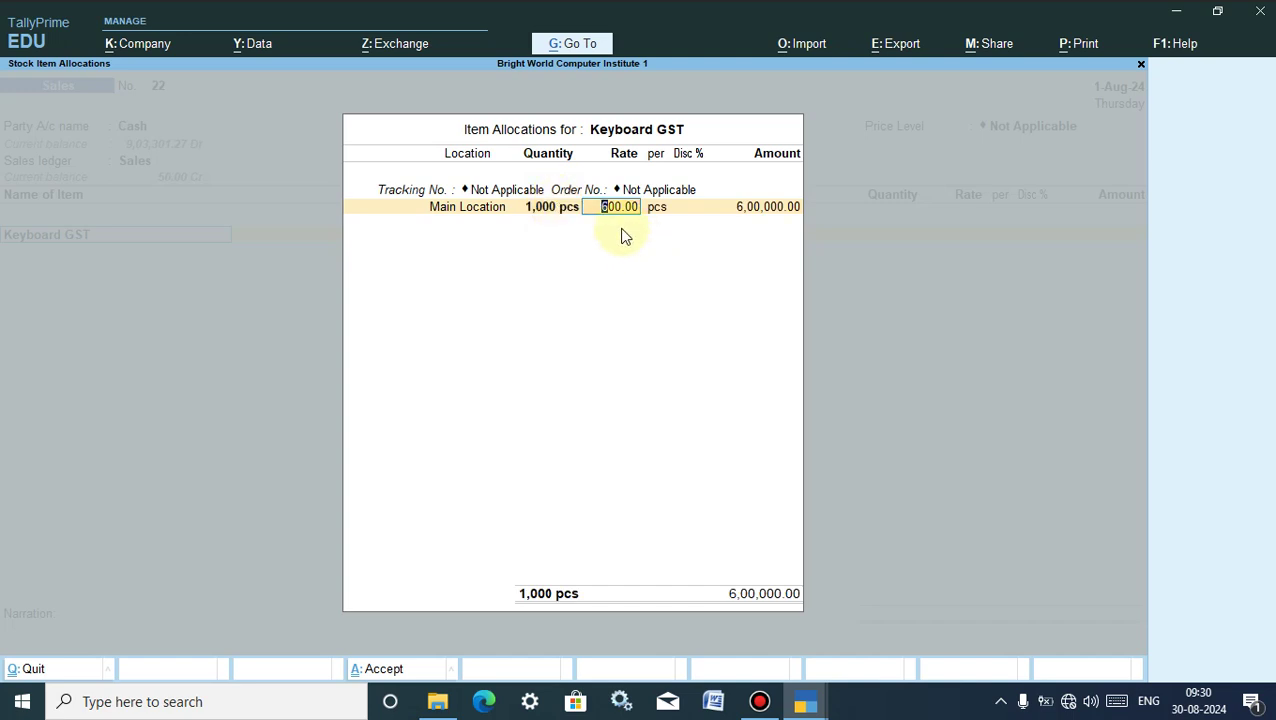
key("Return")
left_click(16, 668)
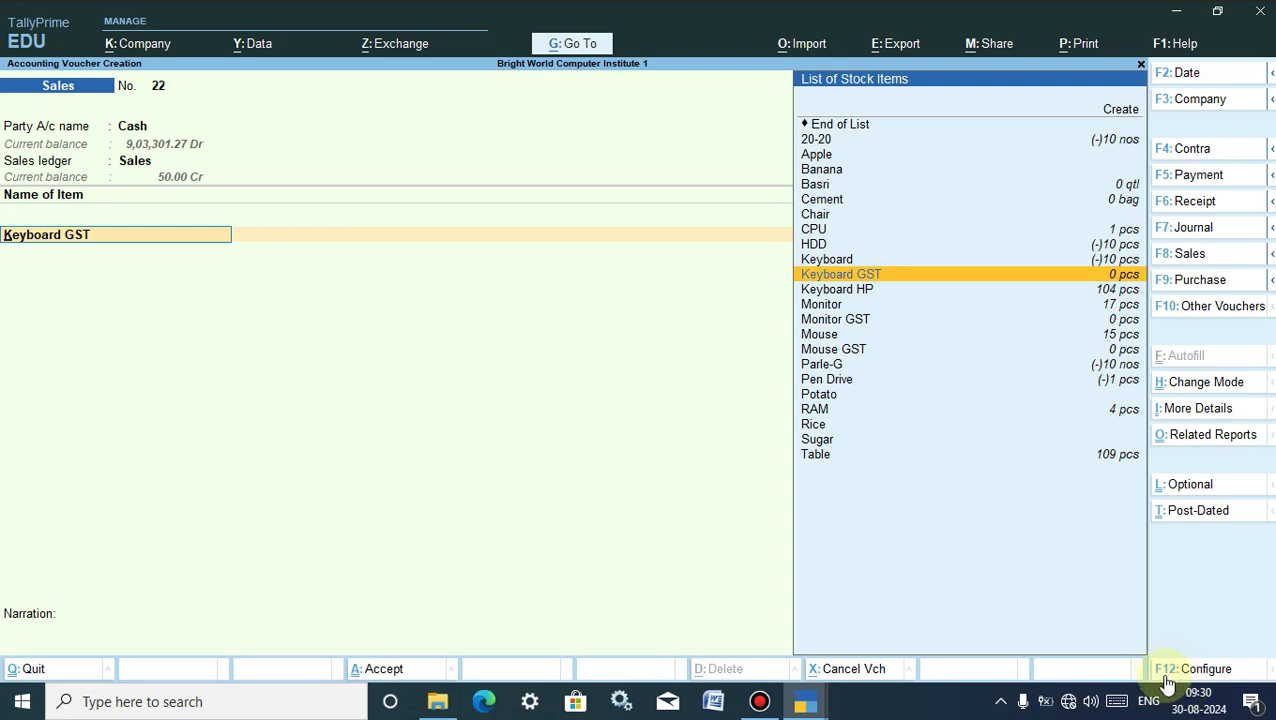
Set Warn on negative Stock Balance to Yes in the voucher configuration and save it.
left_click(1196, 669)
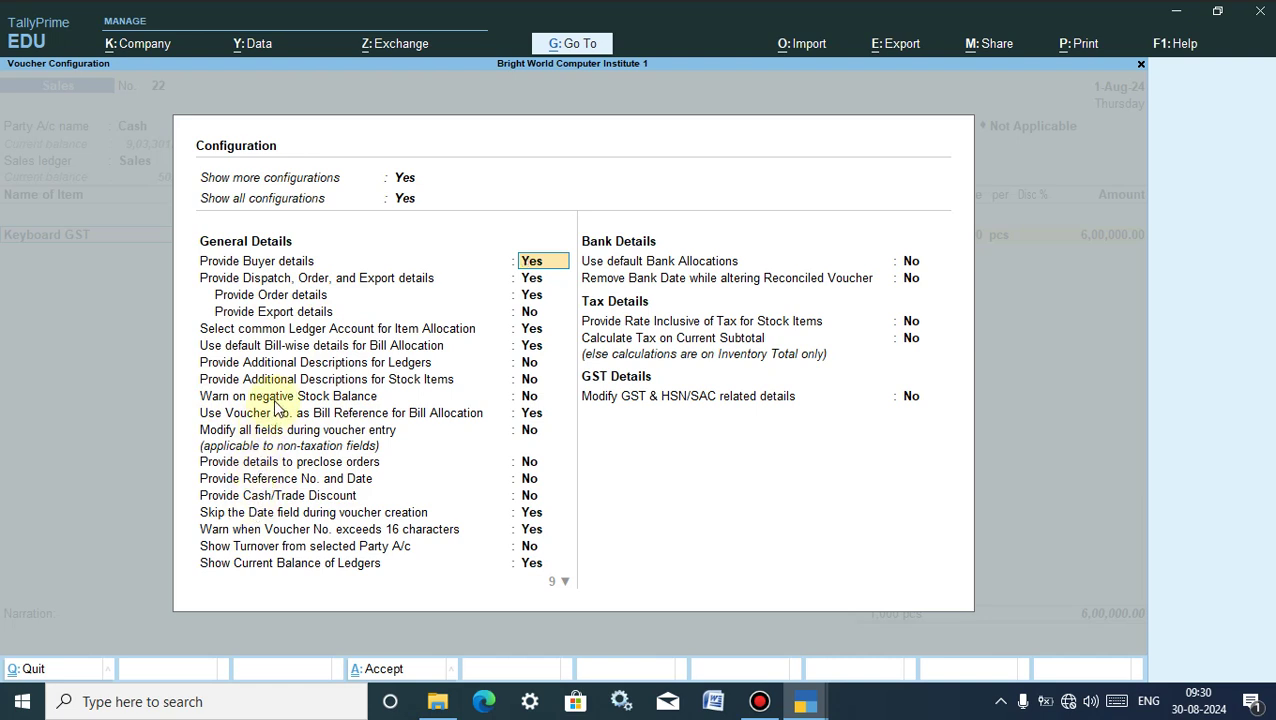
left_click(238, 399)
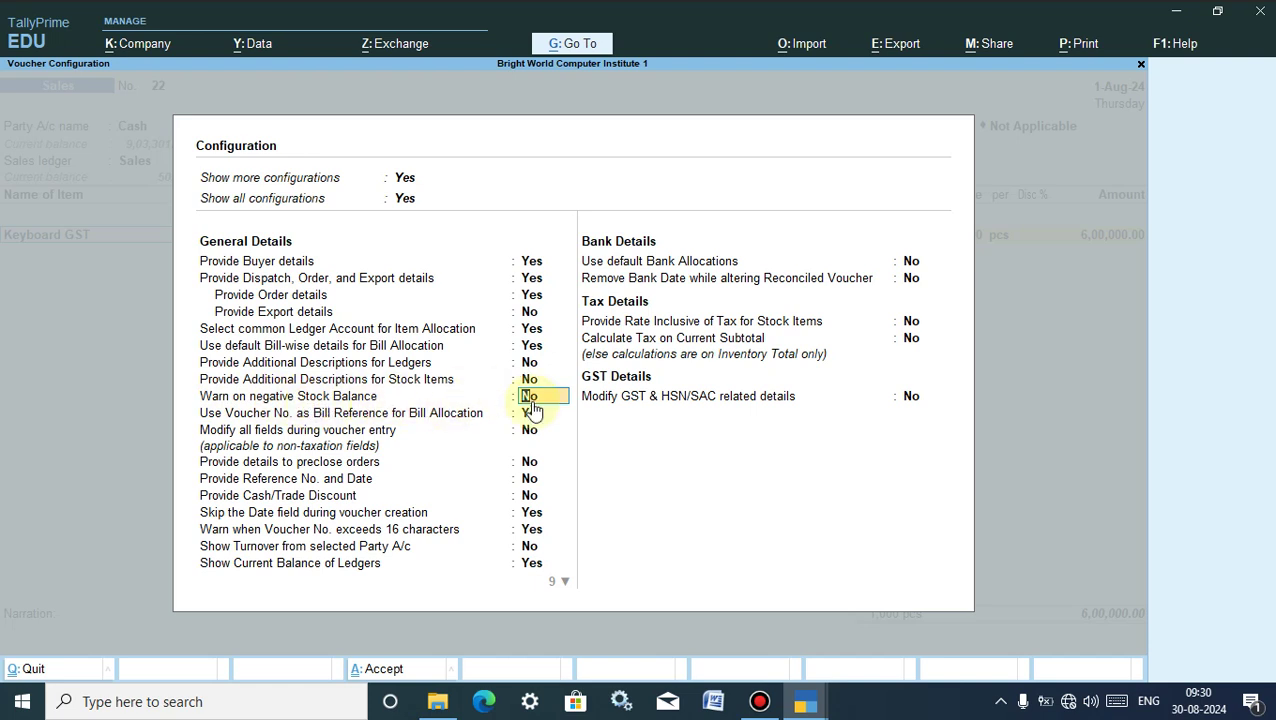
type("y")
key("Return")
left_click(382, 672)
Reopen the Keyboard GST allocation and re-confirm its existing quantity to test the negative stock warning, then dismiss it.
key("Return")
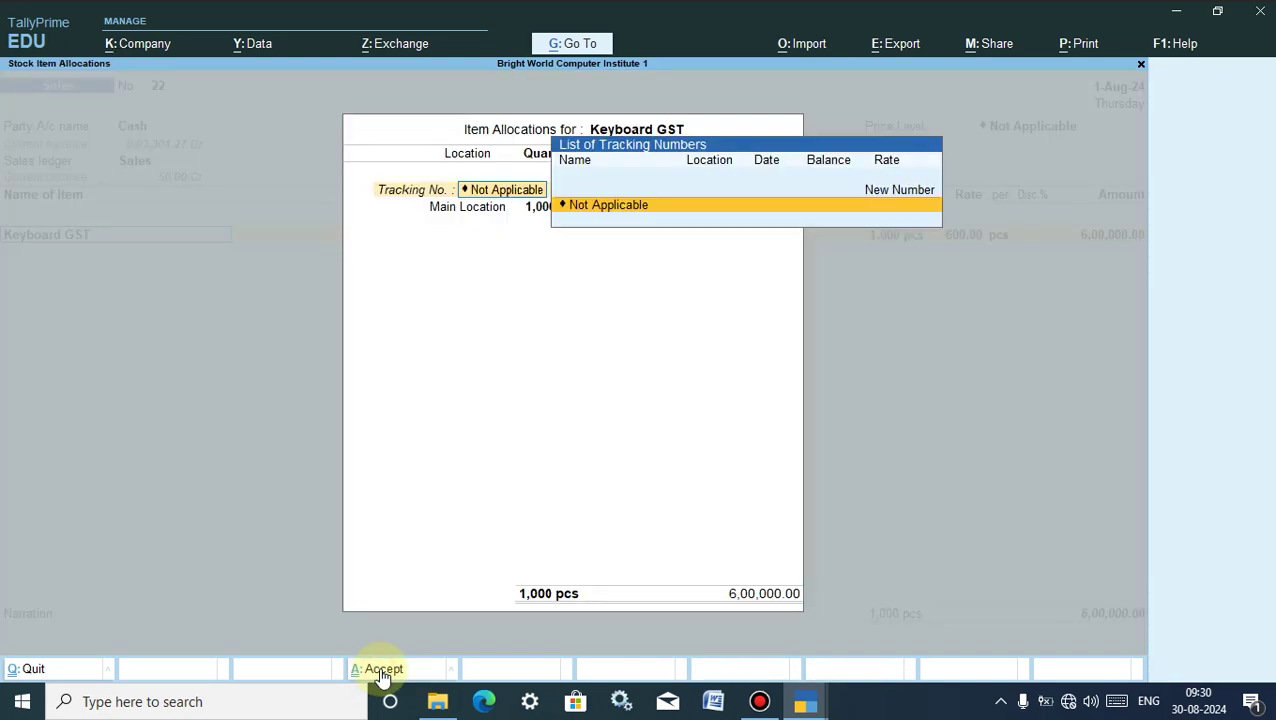
key("Return")
key("Return")
key("Return")
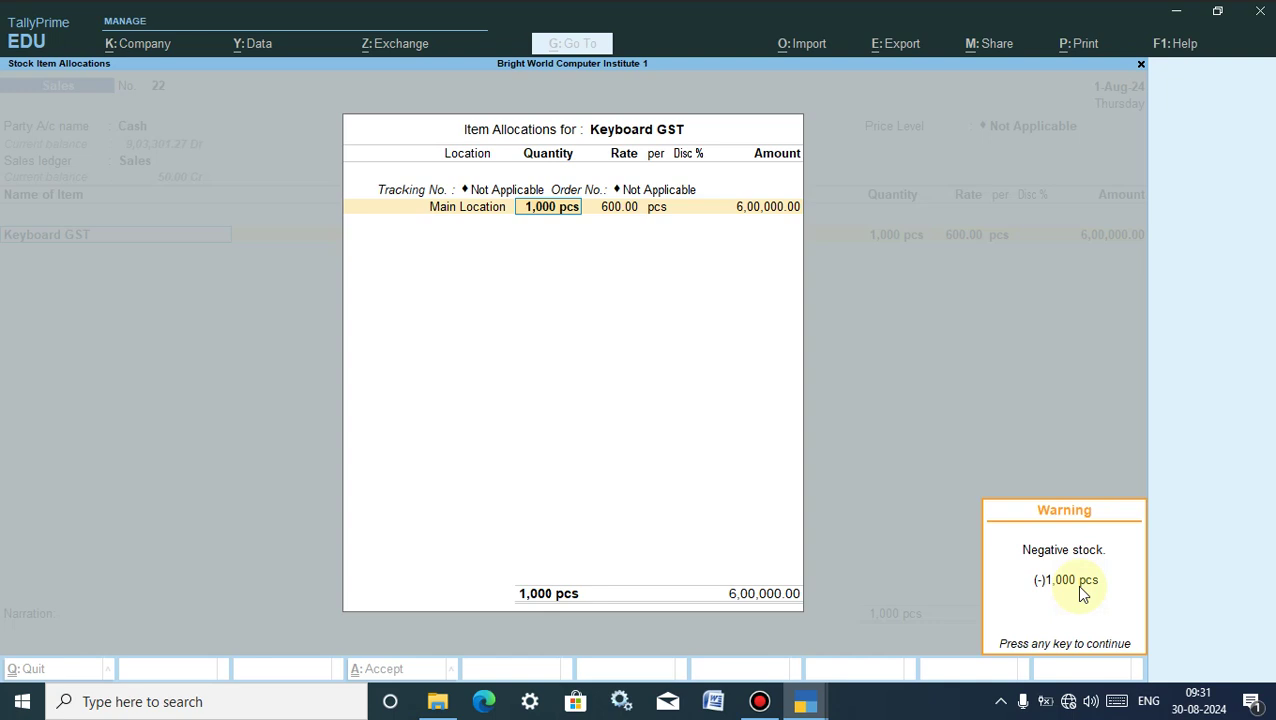
key("Return")
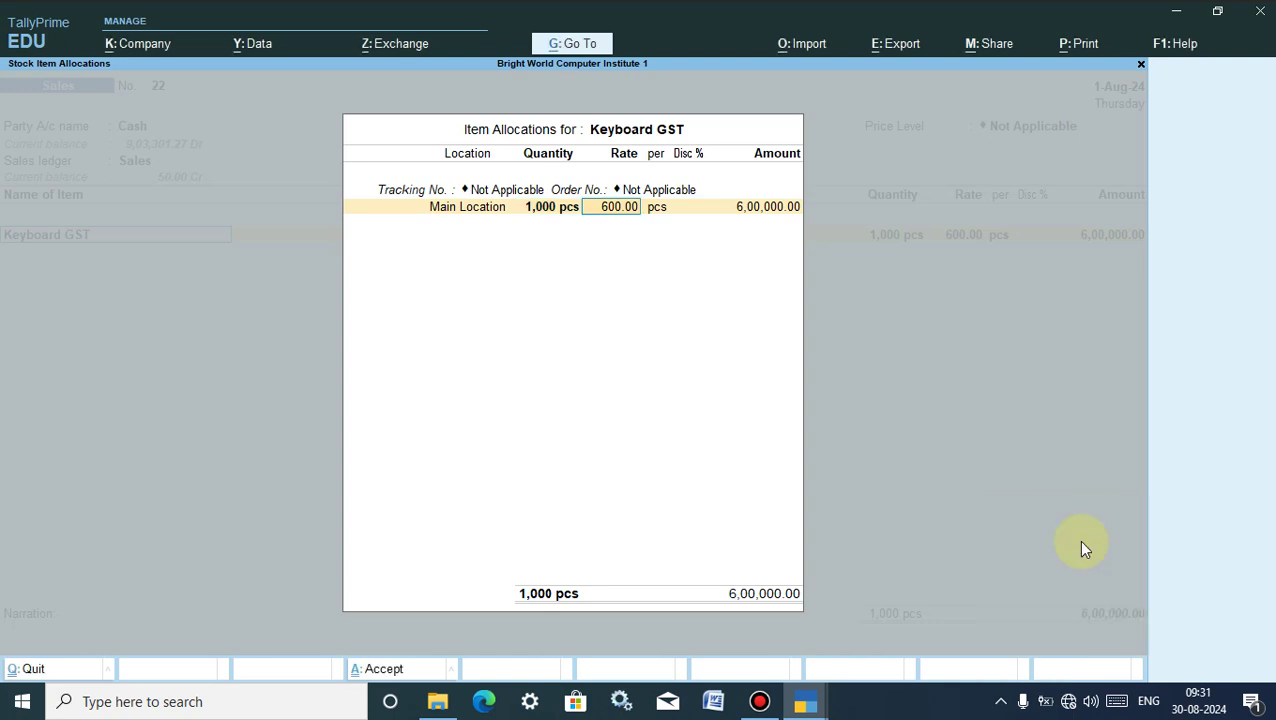
Change the Keyboard GST quantity to 1 pcs and confirm it again to test the negative stock warning.
key("BackSpace")
type("1")
key("Return")
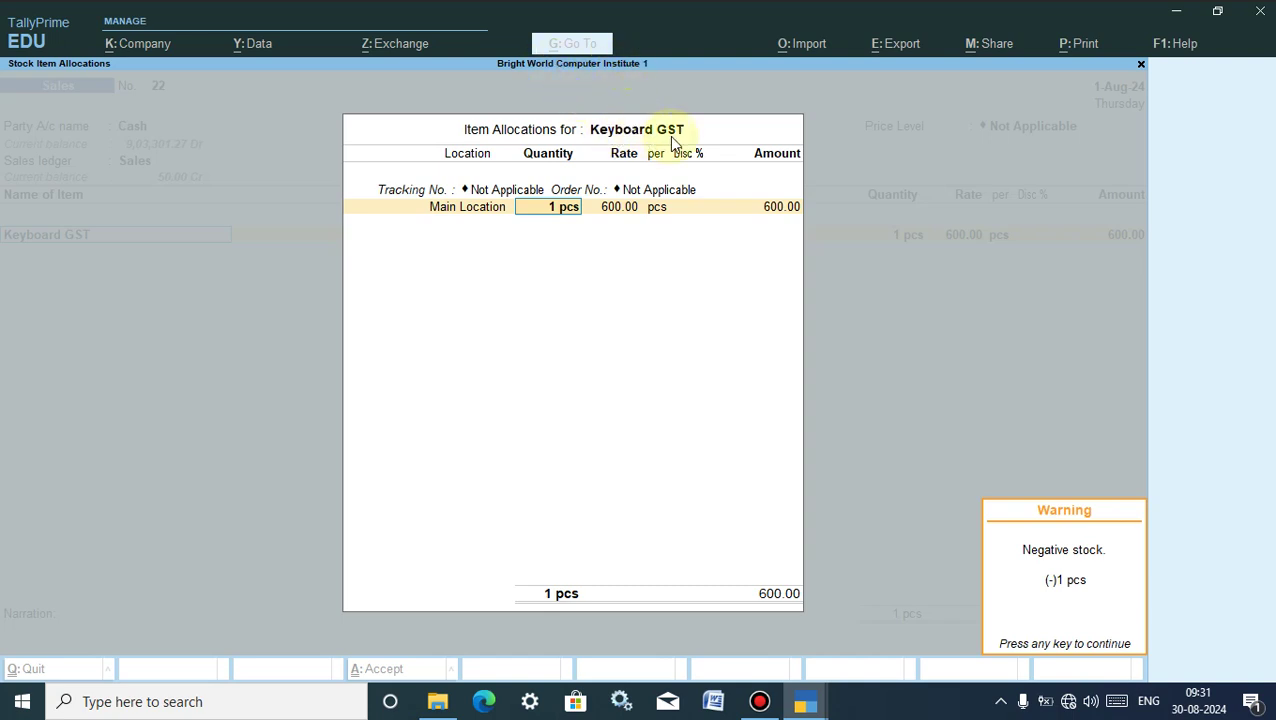
key("Return")
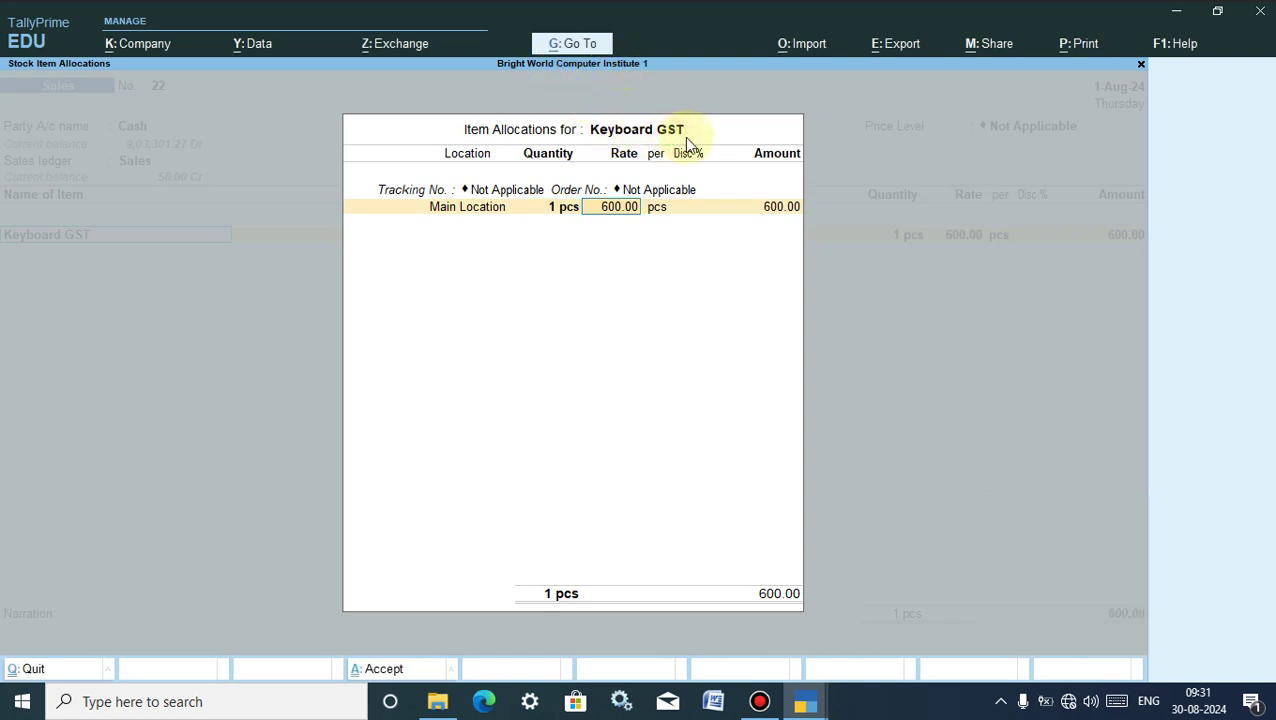
left_click(561, 207)
key("Return")
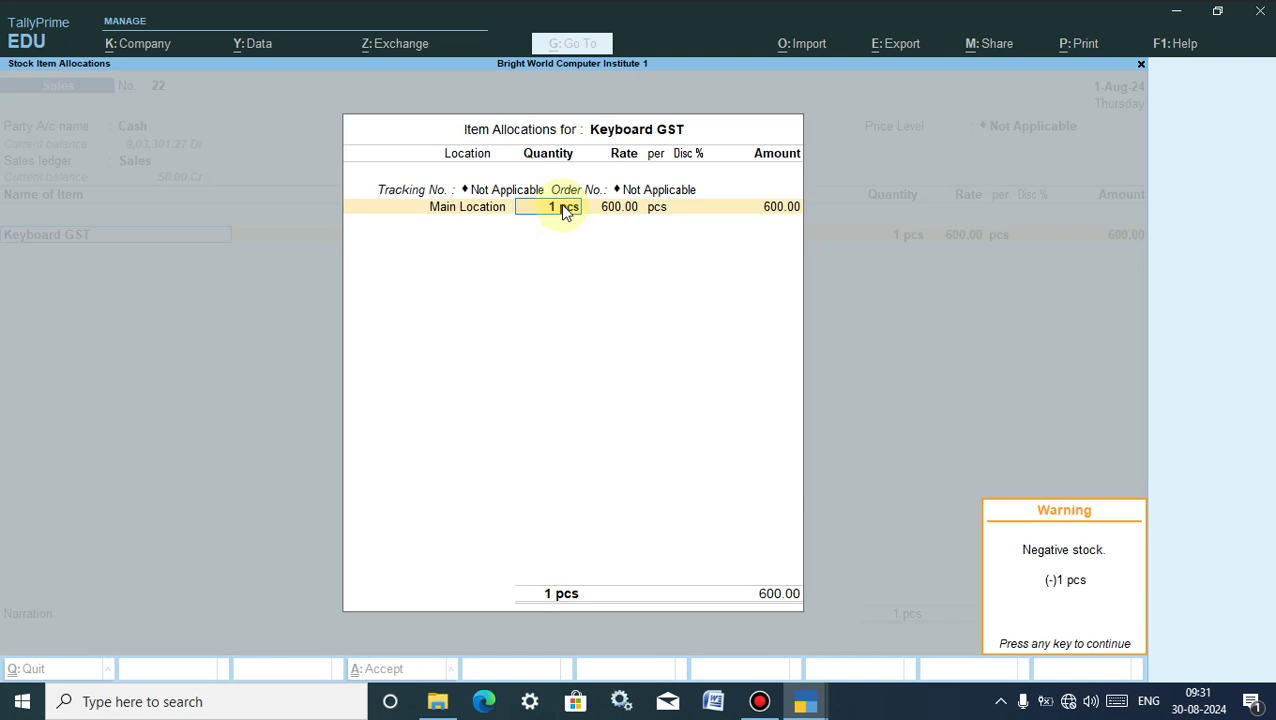